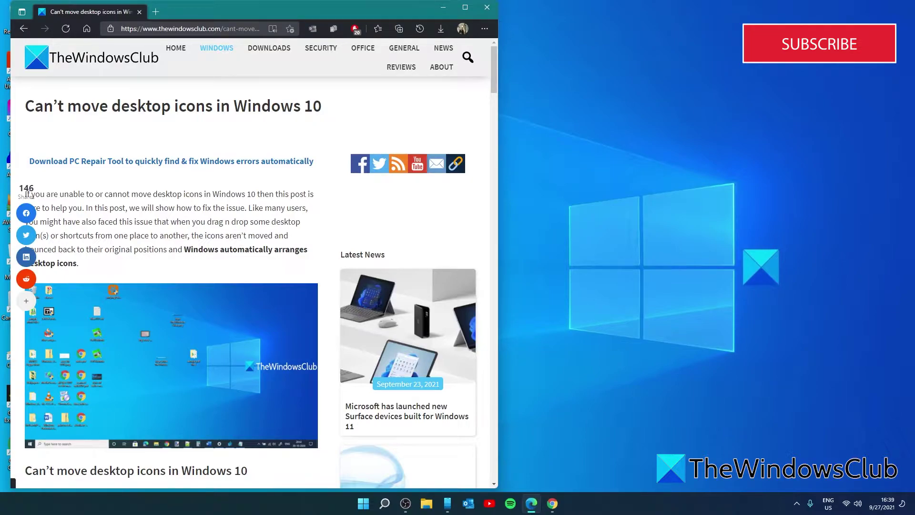
- Launch Notepad and type 'what to do if you cannot move desktop icons in windows', fixing typos
{"action": "left_click", "coordinate": [386, 509]}
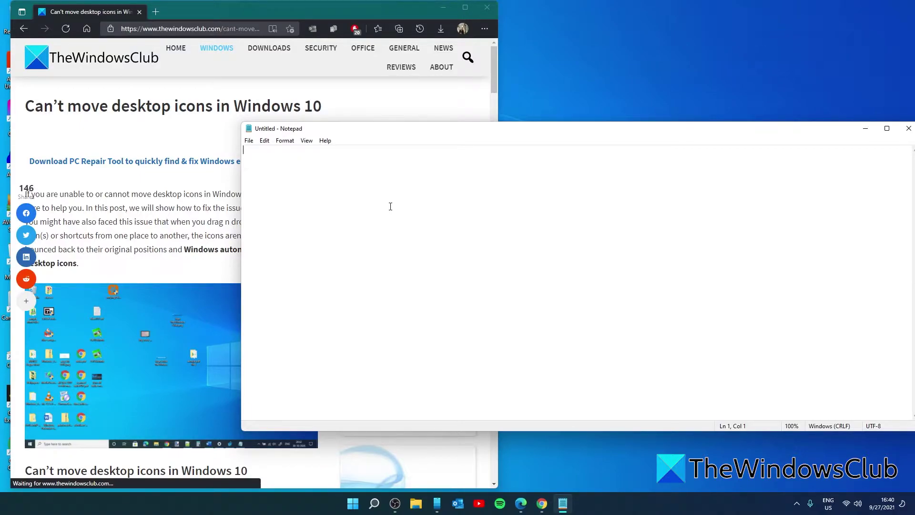
{"action": "type", "text": "what to do if you cva"}
{"action": "key", "text": "BackSpace"}
{"action": "key", "text": "BackSpace"}
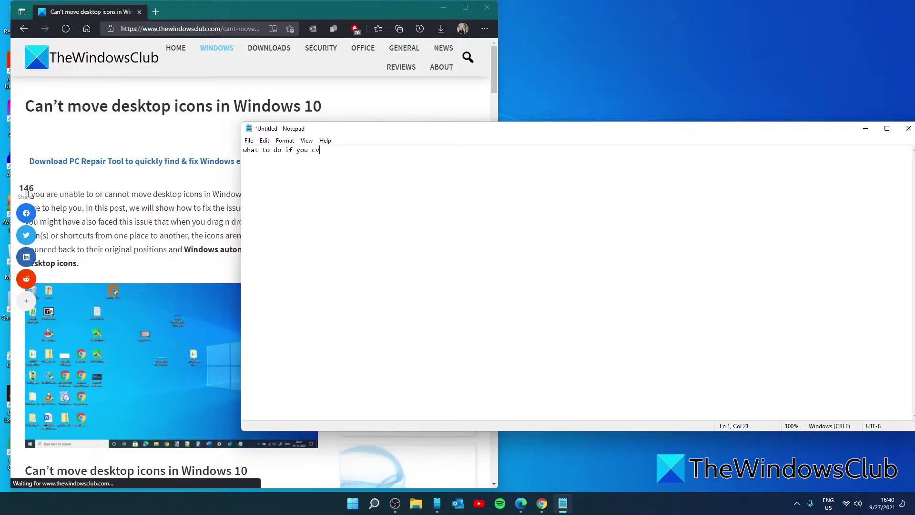
{"action": "type", "text": "annot move desktop icons in windwos"}
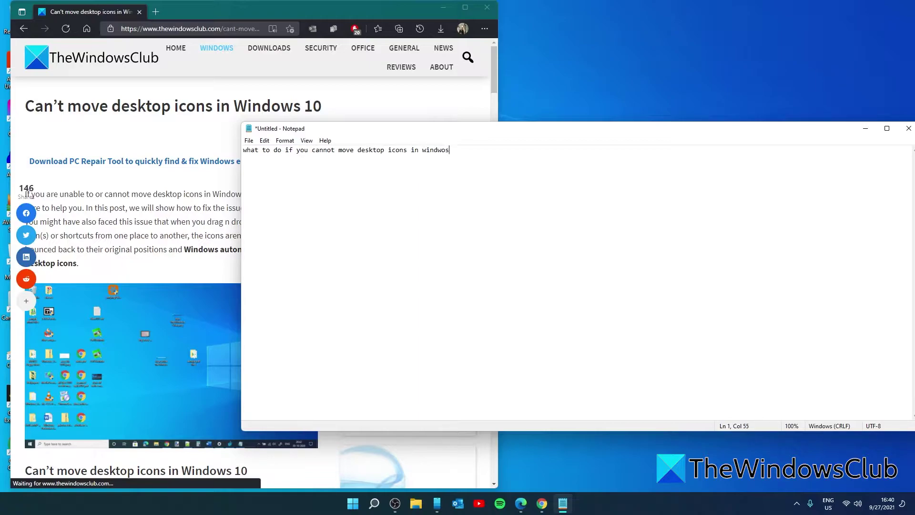
{"action": "key", "text": "BackSpace"}
{"action": "key", "text": "BackSpace"}
{"action": "key", "text": "BackSpace"}
{"action": "type", "text": "ows"}
- Select the question line in Notepad and cut it to the clipboard
{"action": "left_click_drag", "start_coordinate": [243, 149], "coordinate": [454, 150]}
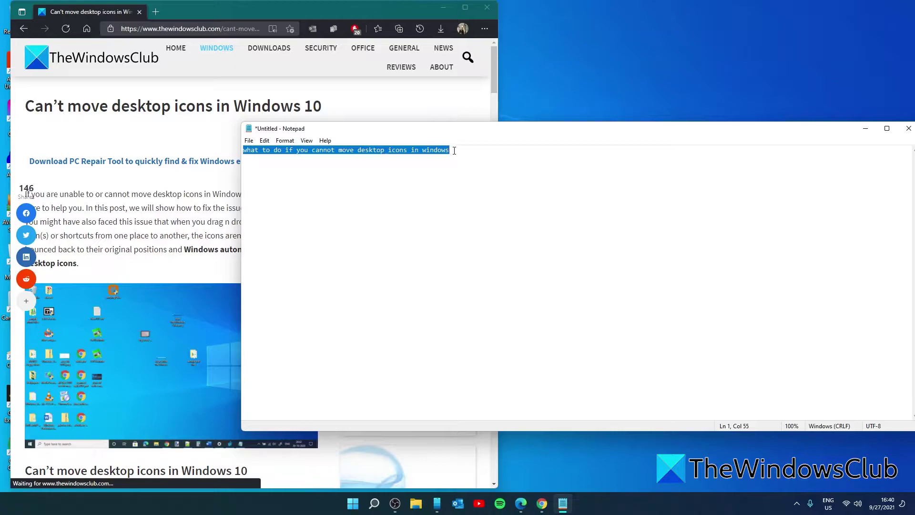
{"action": "right_click", "coordinate": [404, 154]}
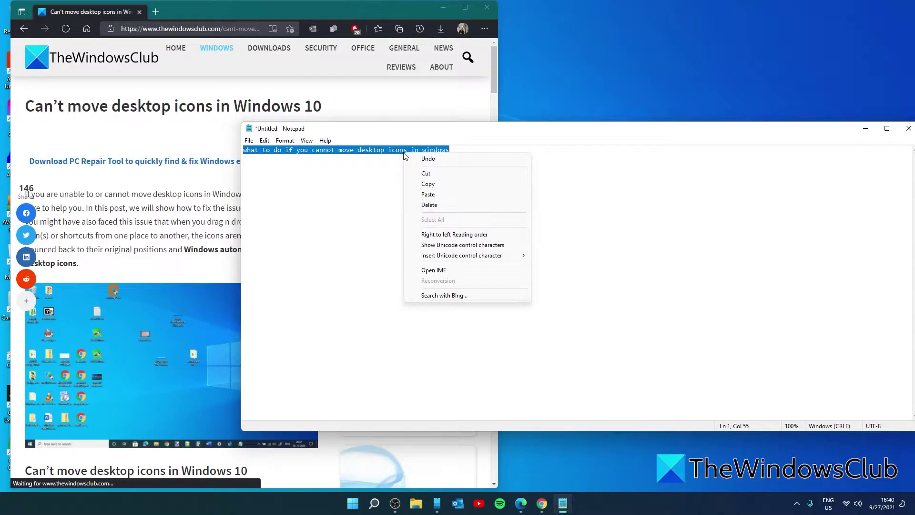
{"action": "left_click", "coordinate": [415, 183]}
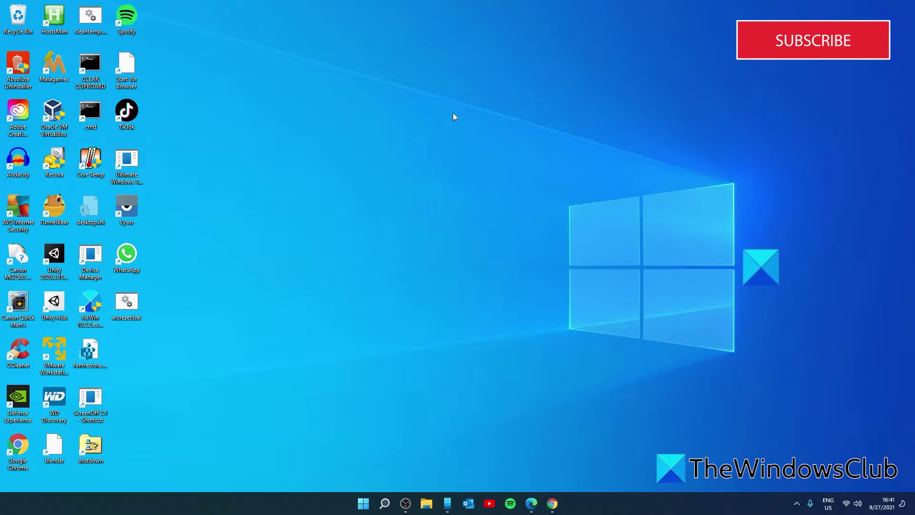
- Uncheck Auto arrange icons in the desktop's View context menu
{"action": "right_click", "coordinate": [476, 117]}
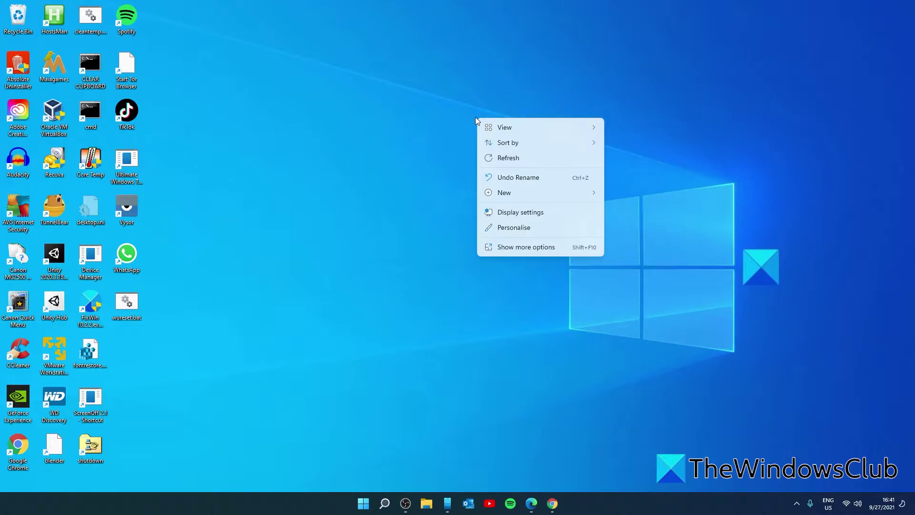
{"action": "mouse_move", "coordinate": [509, 135]}
{"action": "mouse_move", "coordinate": [577, 142]}
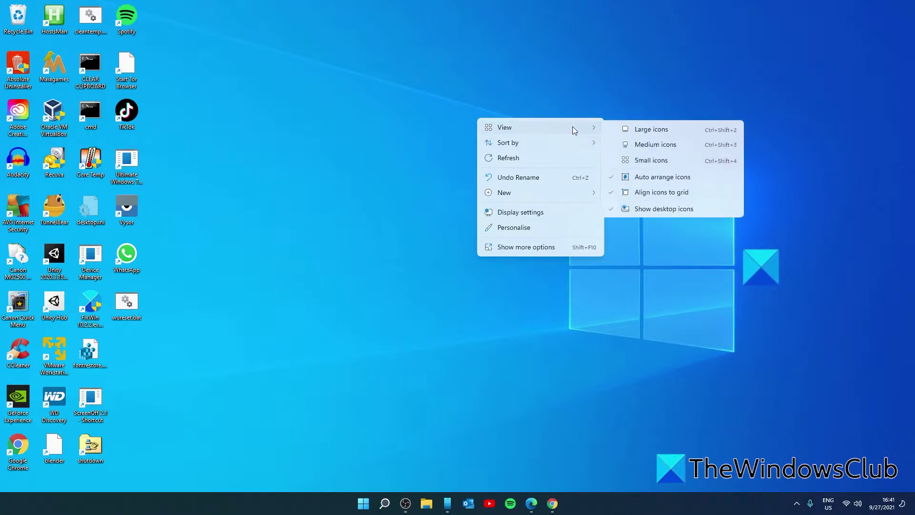
{"action": "left_click", "coordinate": [635, 178]}
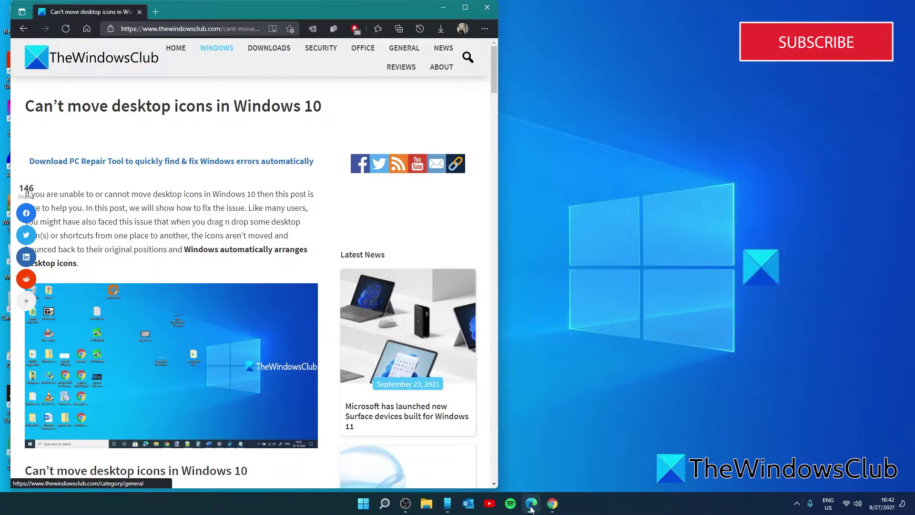
- Restore File Explorer's folder options to their defaults and apply them
{"action": "key", "text": "super+e"}
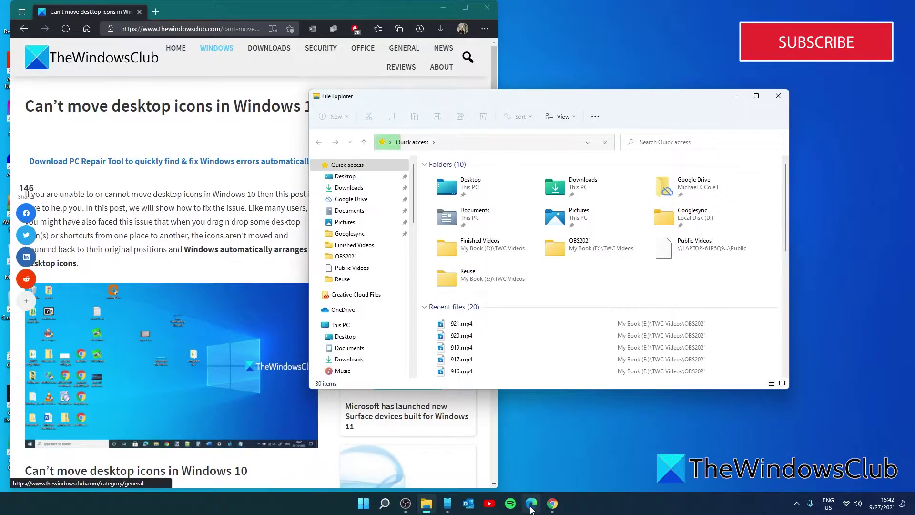
{"action": "left_click", "coordinate": [596, 117]}
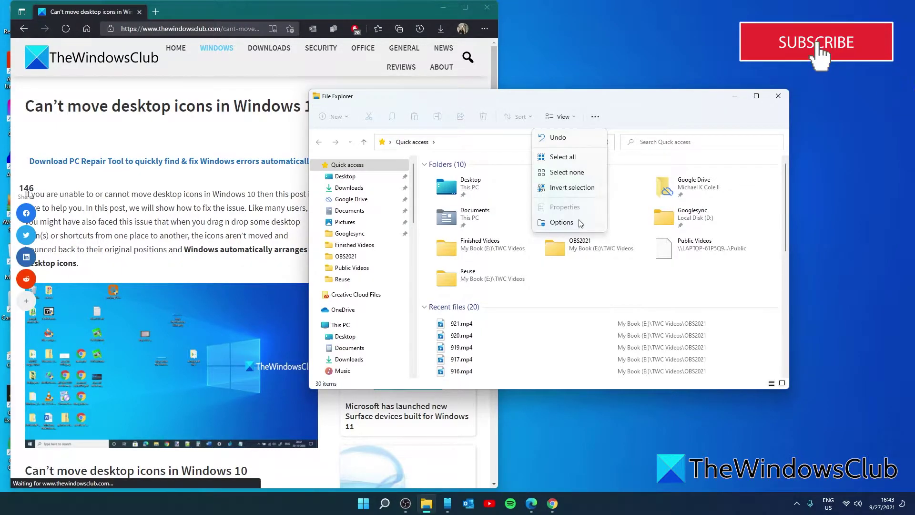
{"action": "left_click", "coordinate": [562, 222]}
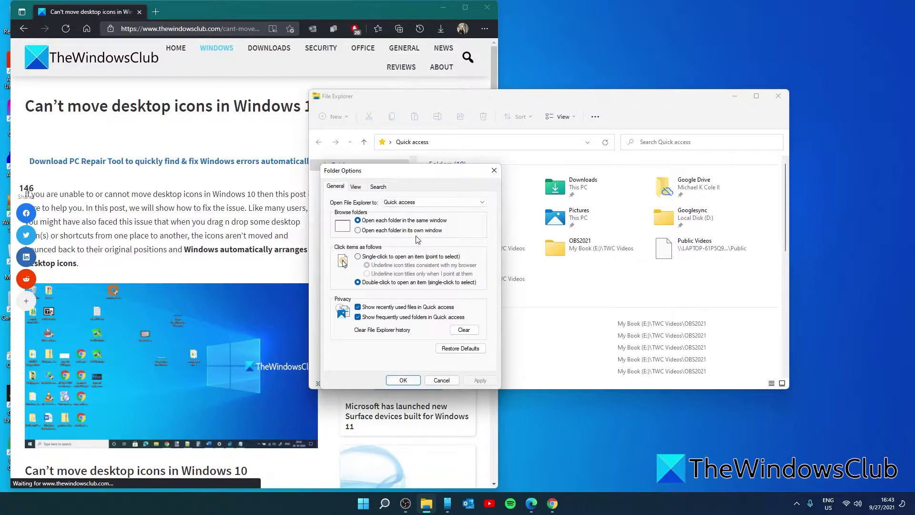
{"action": "left_click", "coordinate": [446, 350]}
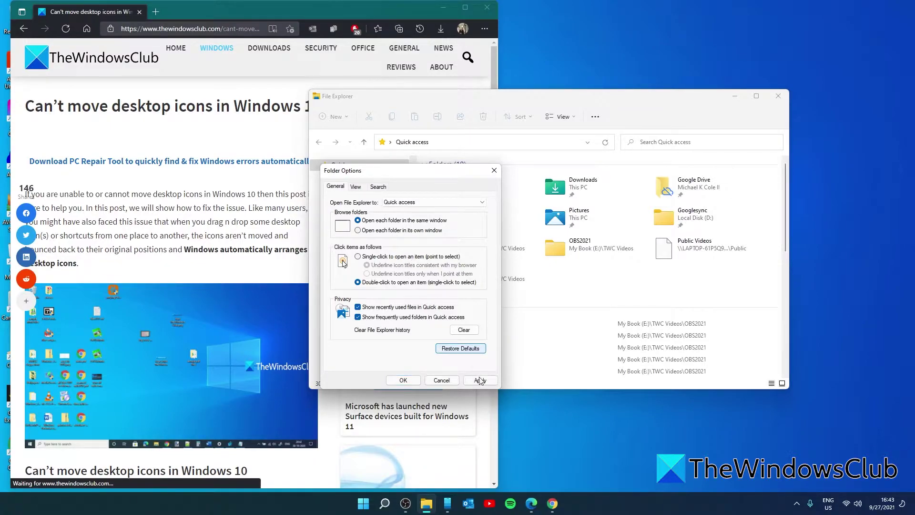
{"action": "left_click", "coordinate": [479, 380]}
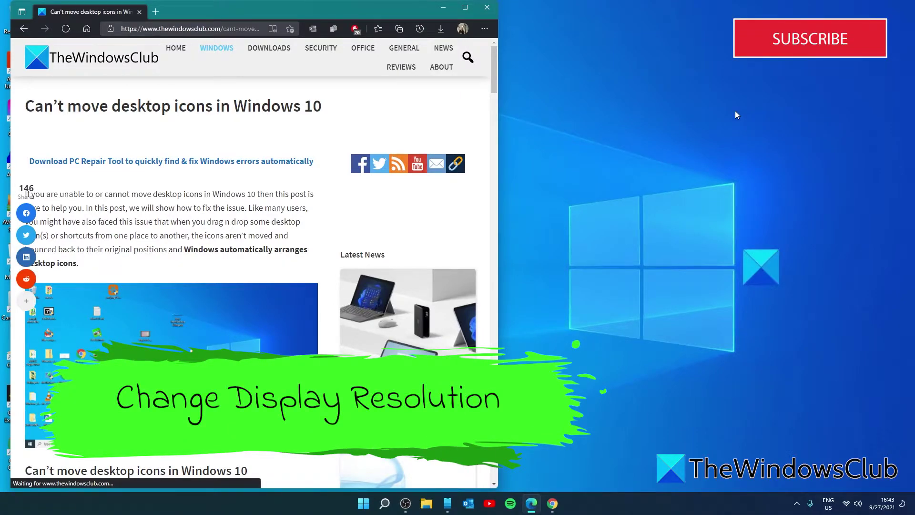
- Open Settings' Display page and keep the resolution at 1920 × 1080
{"action": "key", "text": "super+i"}
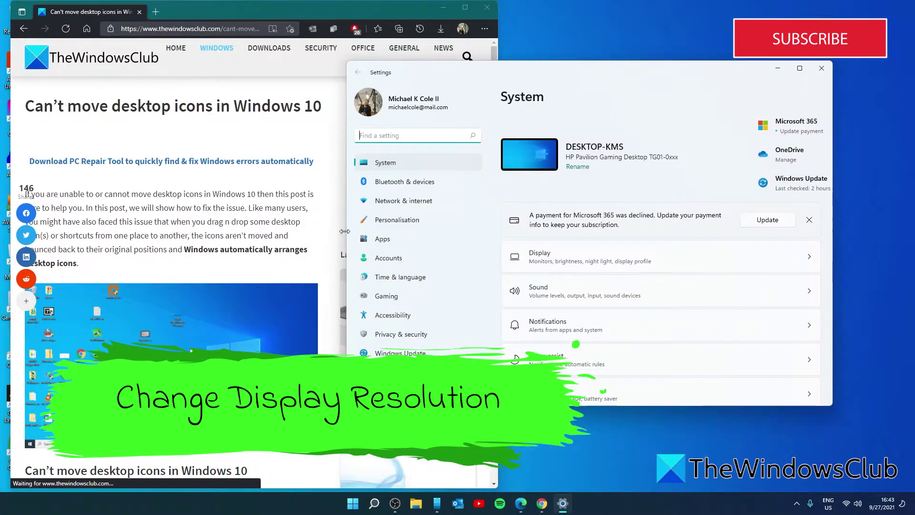
{"action": "left_click", "coordinate": [809, 262]}
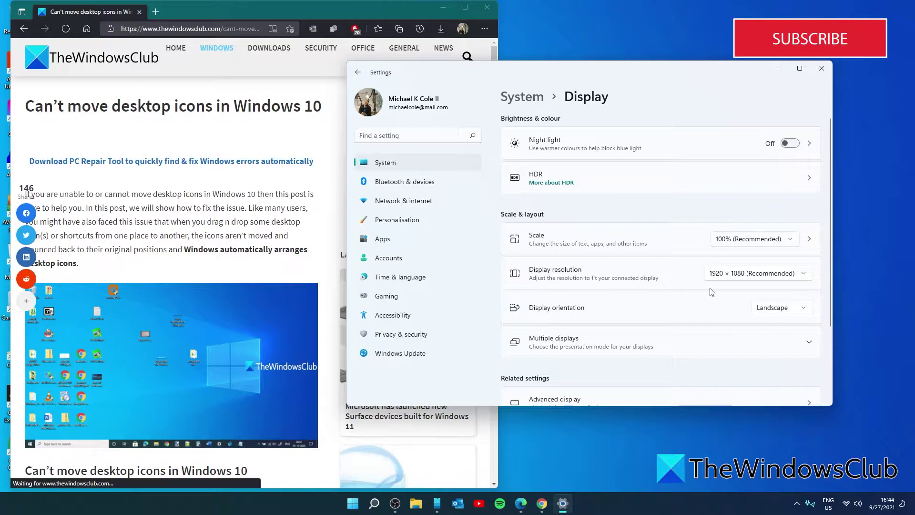
{"action": "left_click", "coordinate": [805, 277]}
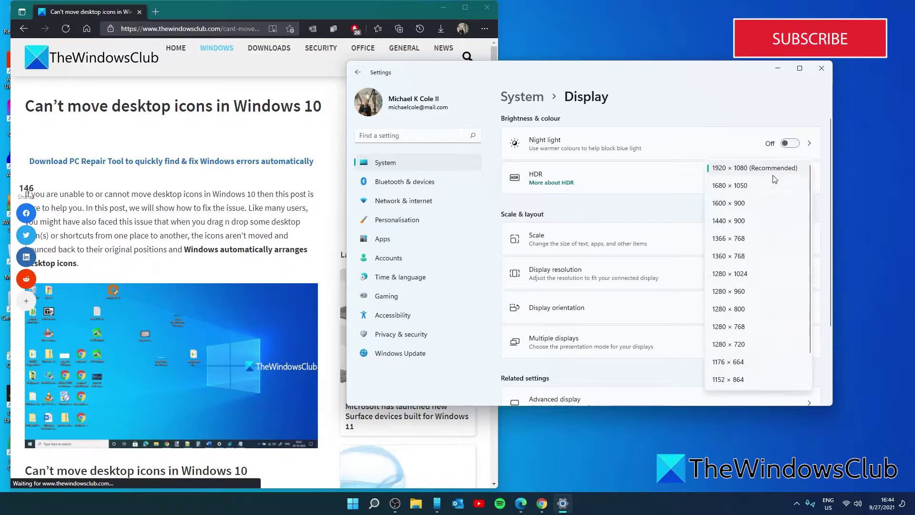
{"action": "left_click", "coordinate": [650, 213]}
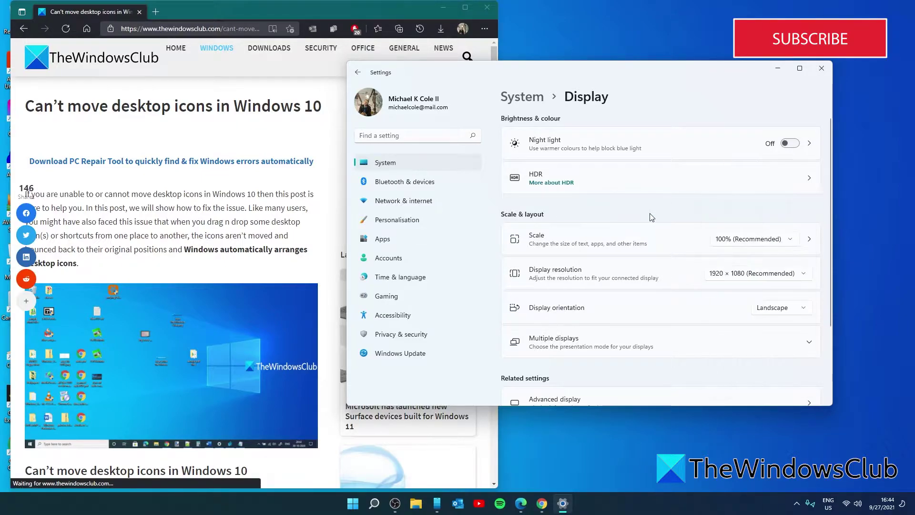
- Open the Custom scaling options from the Scale row
{"action": "left_click", "coordinate": [809, 239]}
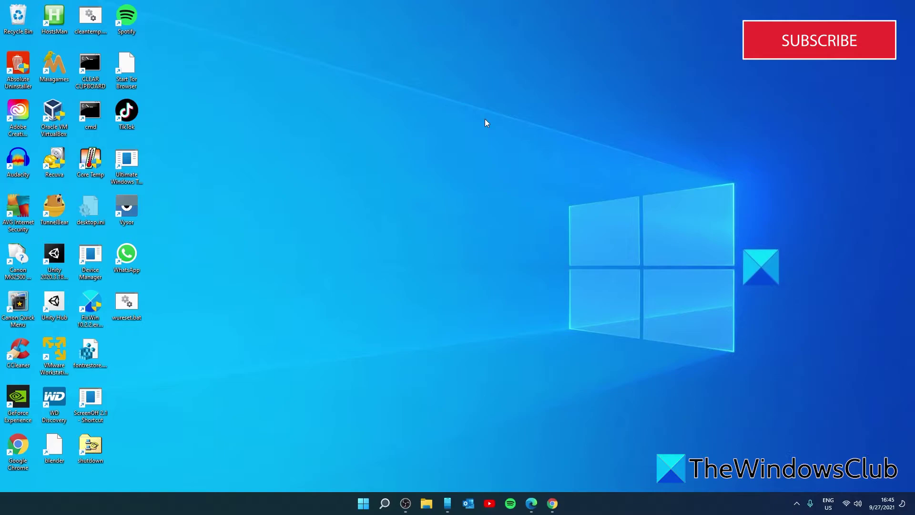
{"action": "right_click", "coordinate": [532, 146]}
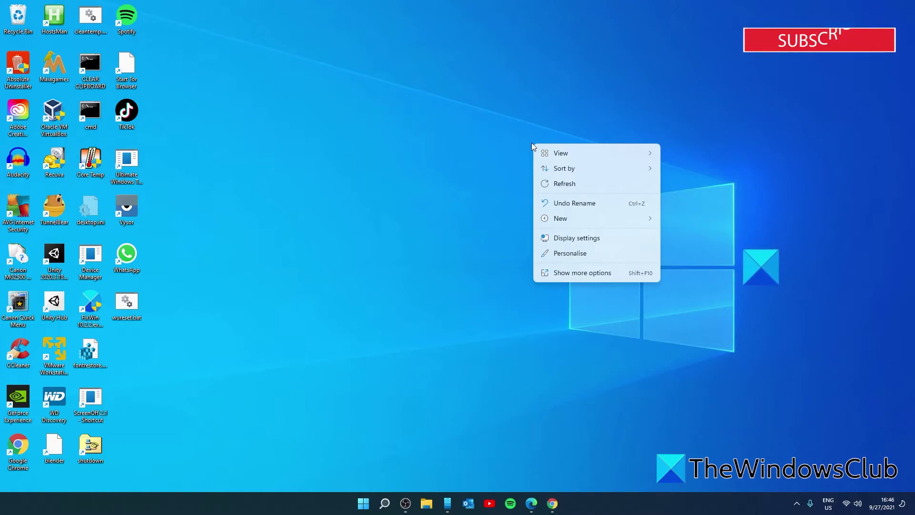
{"action": "mouse_move", "coordinate": [544, 157]}
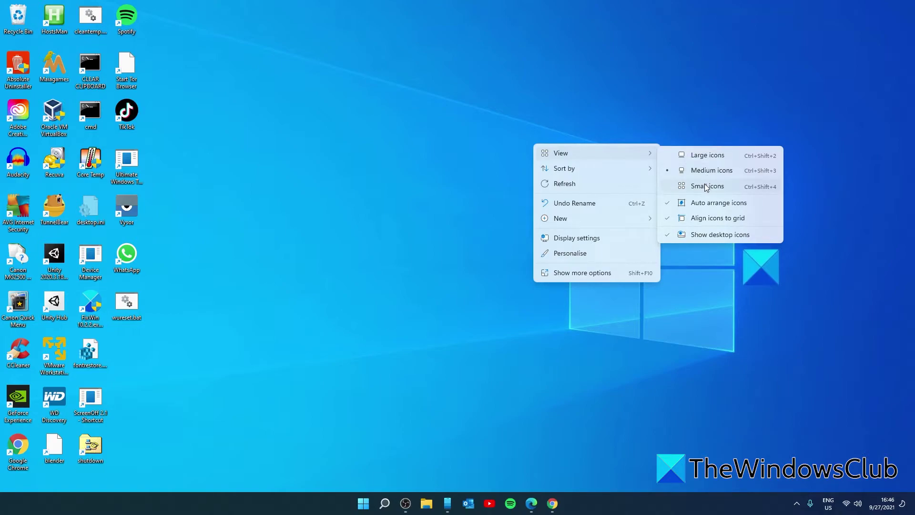
{"action": "left_click", "coordinate": [453, 156]}
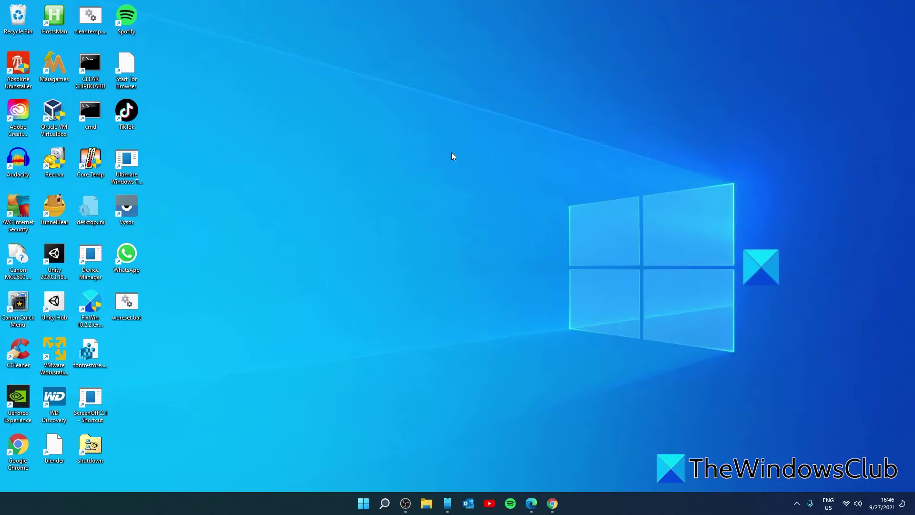
- Launch Registry Editor and navigate to HKEY_CURRENT_USER\Control Panel\Desktop\WindowMetrics
{"action": "left_click", "coordinate": [385, 505]}
{"action": "left_click", "coordinate": [382, 304]}
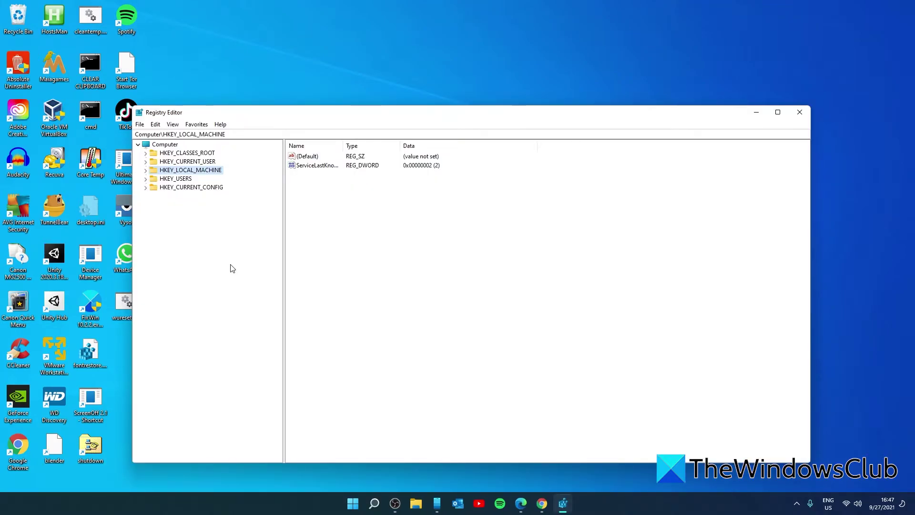
{"action": "left_click", "coordinate": [145, 162]}
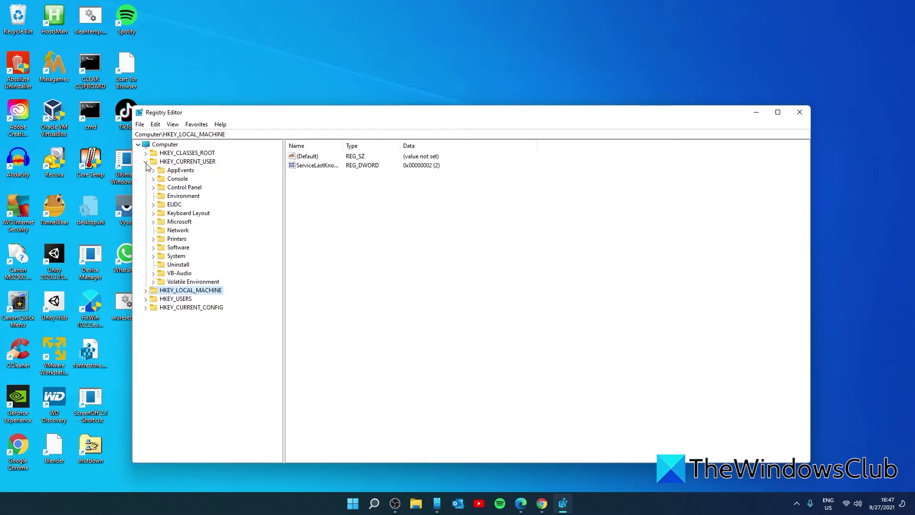
{"action": "left_click", "coordinate": [154, 188]}
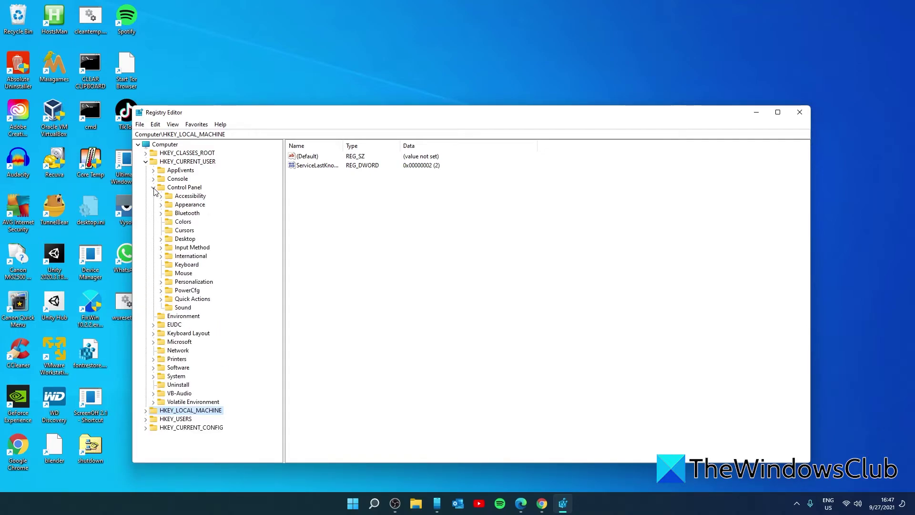
{"action": "left_click", "coordinate": [161, 239]}
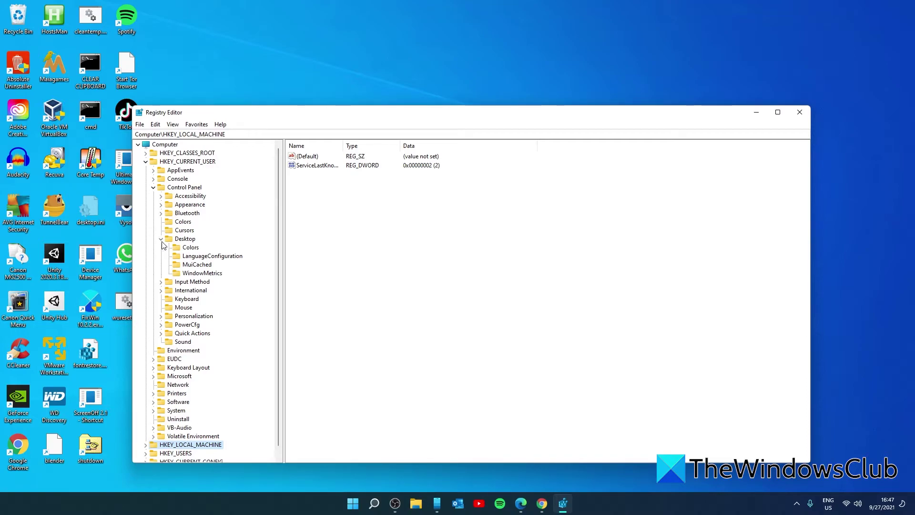
{"action": "left_click", "coordinate": [199, 276]}
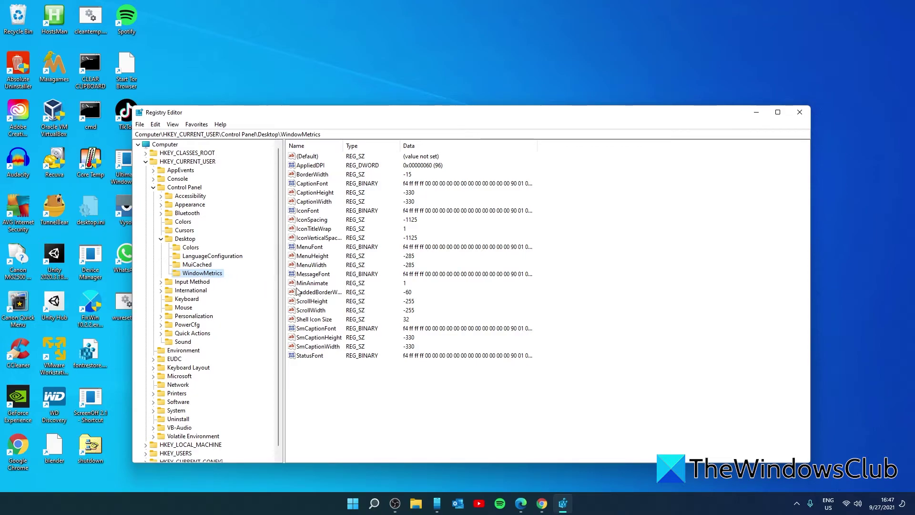
- Open the IconSpacing value in WindowMetrics for editing
{"action": "double_click", "coordinate": [324, 221]}
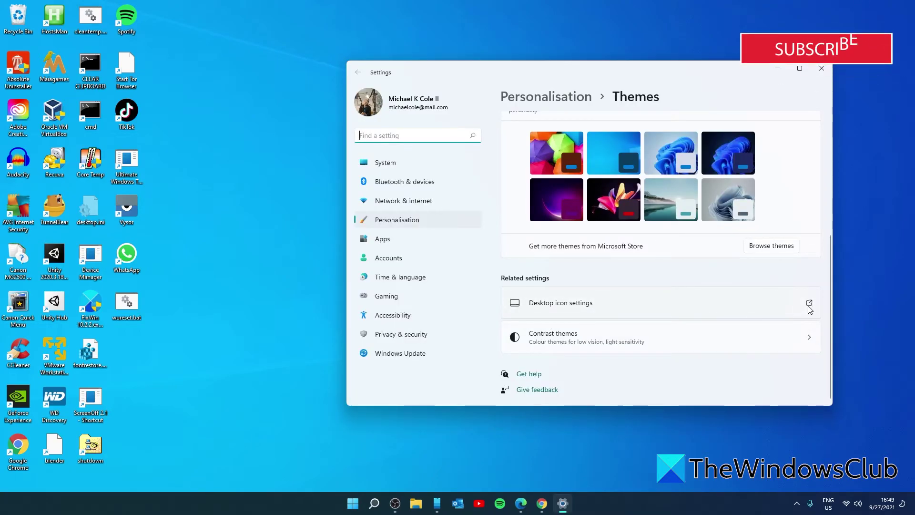
{"action": "left_click", "coordinate": [806, 302]}
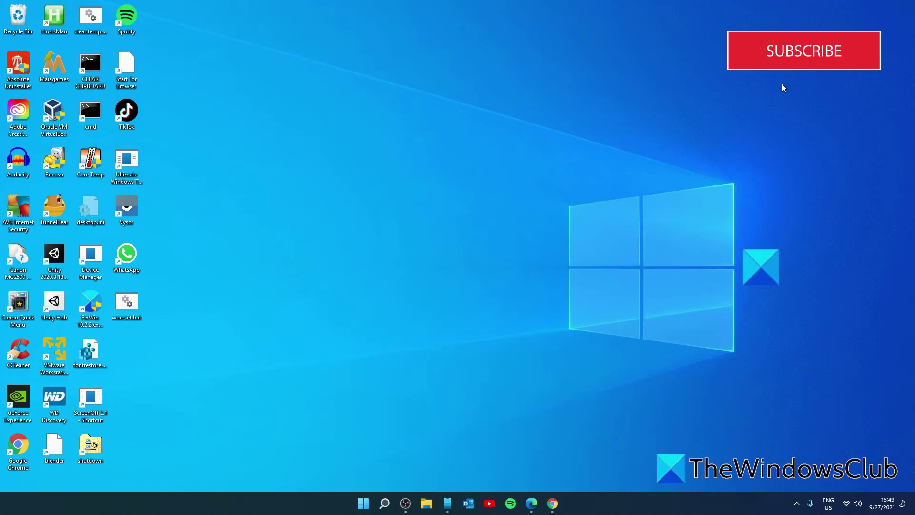
- Open Device Manager and select the NVIDIA GeForce GTX 1650 SUPER under Display adaptors
{"action": "right_click", "coordinate": [360, 508]}
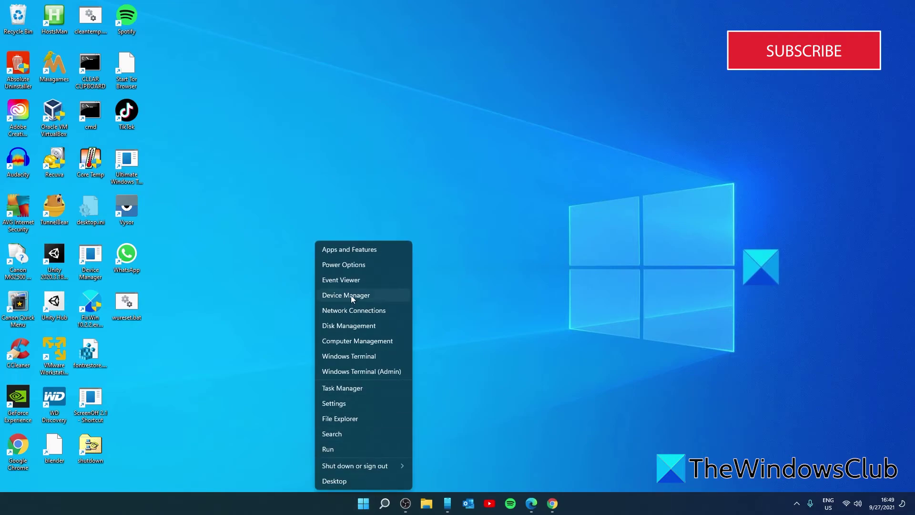
{"action": "left_click", "coordinate": [352, 297]}
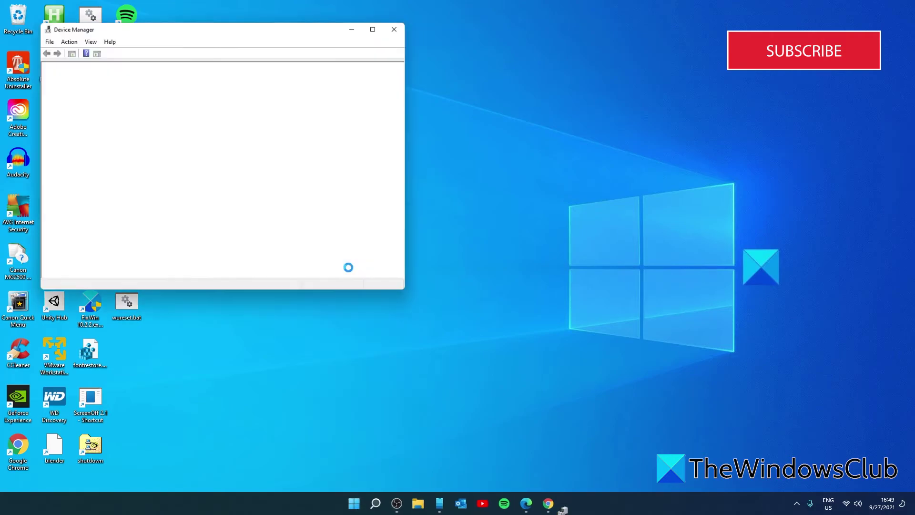
{"action": "left_click_drag", "start_coordinate": [235, 26], "coordinate": [524, 116]}
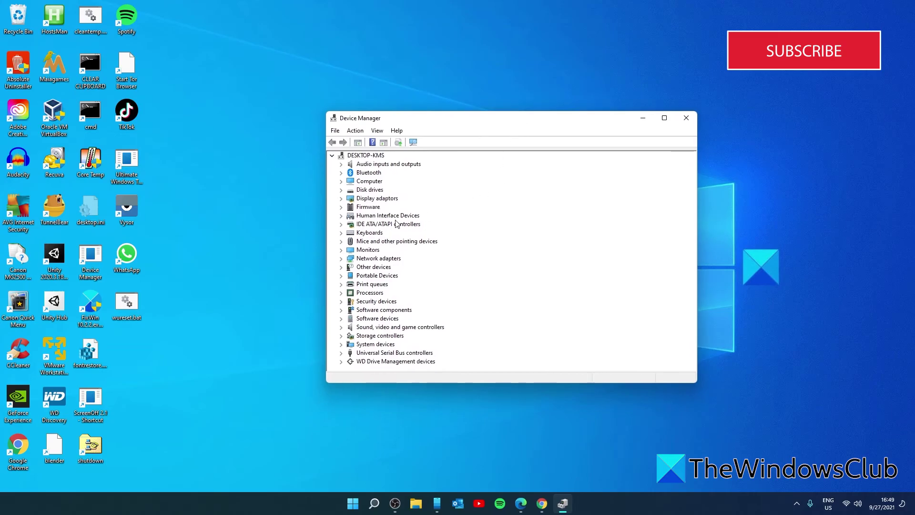
{"action": "left_click", "coordinate": [341, 199]}
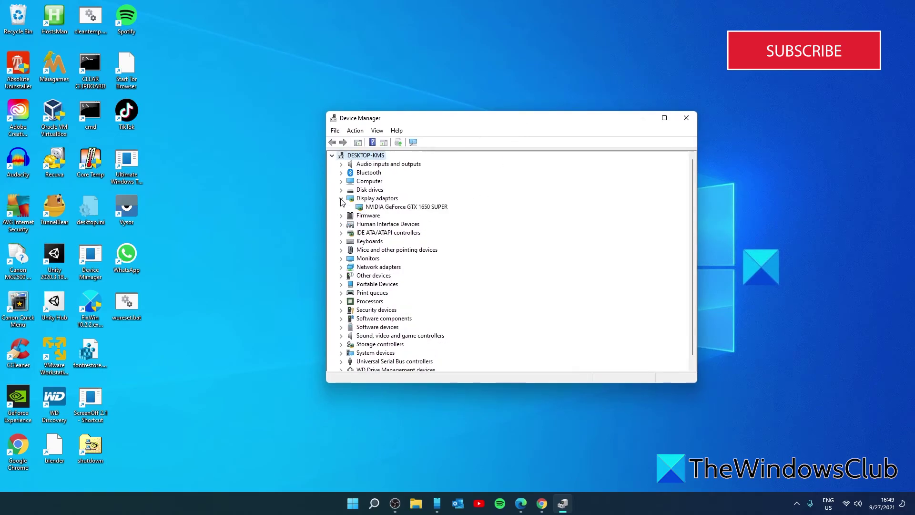
{"action": "left_click", "coordinate": [390, 208]}
- Search automatically for an updated GPU driver from its Driver properties, then close everything
{"action": "right_click", "coordinate": [390, 207]}
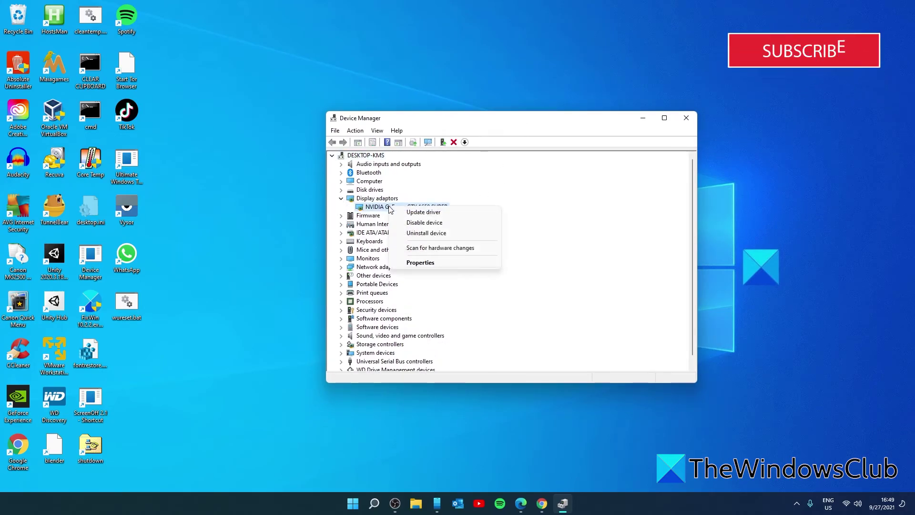
{"action": "left_click", "coordinate": [419, 264]}
{"action": "left_click", "coordinate": [453, 162]}
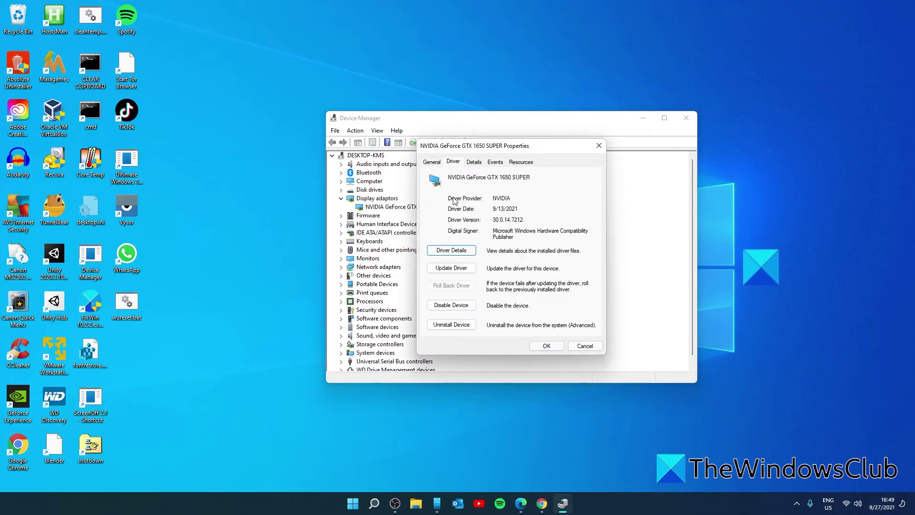
{"action": "left_click", "coordinate": [451, 268]}
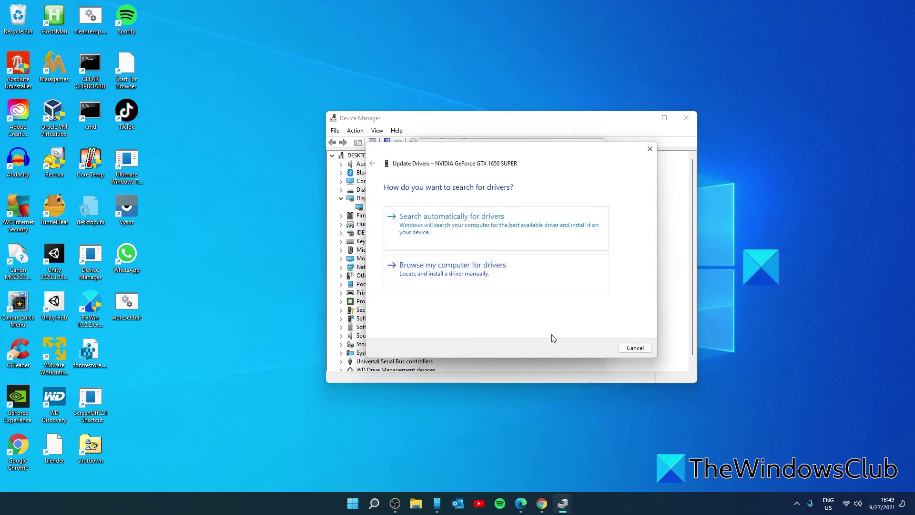
{"action": "left_click", "coordinate": [538, 235]}
{"action": "left_click", "coordinate": [634, 347]}
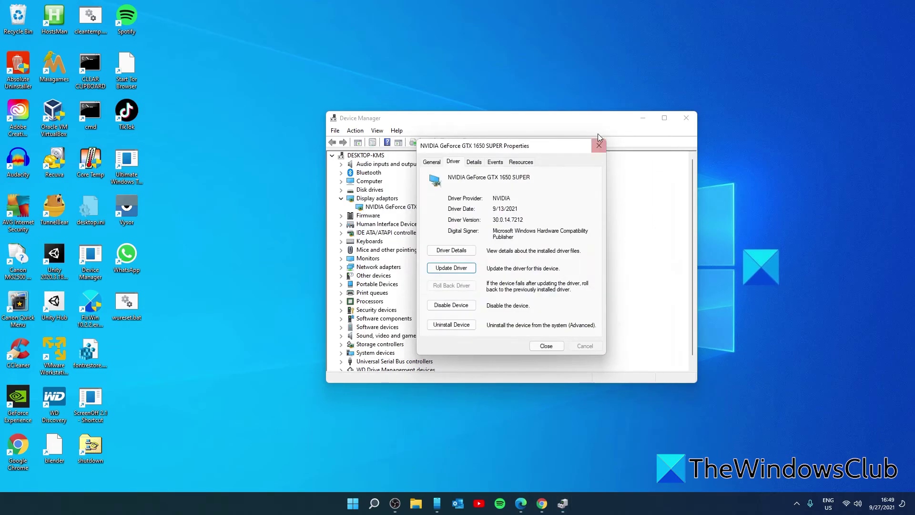
{"action": "left_click", "coordinate": [599, 147]}
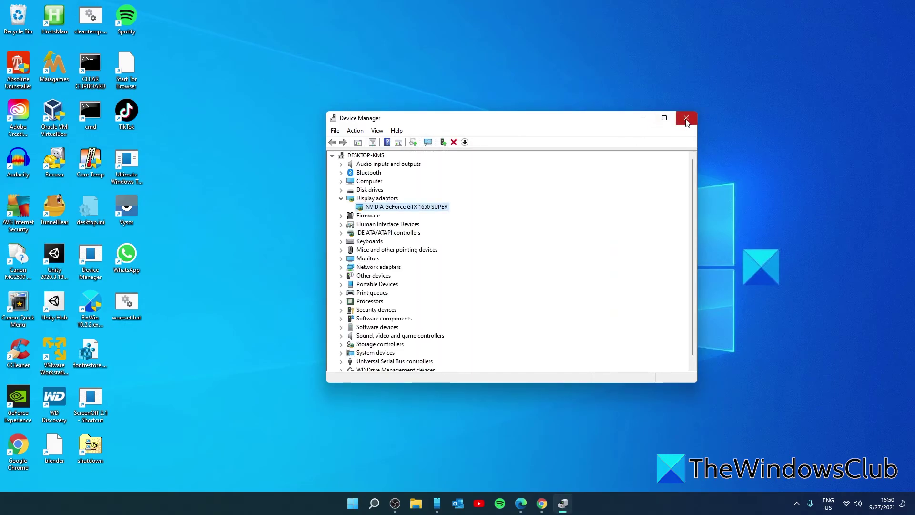
{"action": "left_click", "coordinate": [686, 119]}
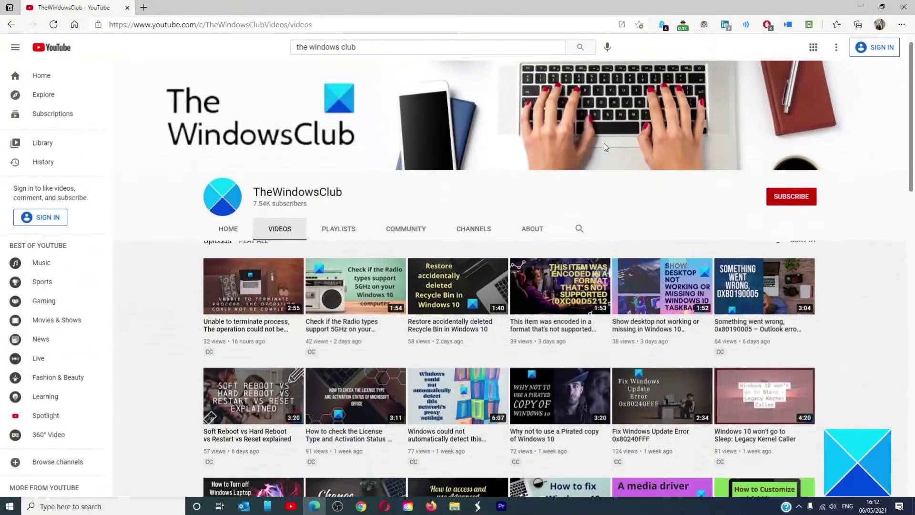
{"action": "scroll", "coordinate": [604, 143], "scroll_direction": "down", "scroll_amount": 5}
{"action": "scroll", "coordinate": [603, 148], "scroll_direction": "down", "scroll_amount": 13}
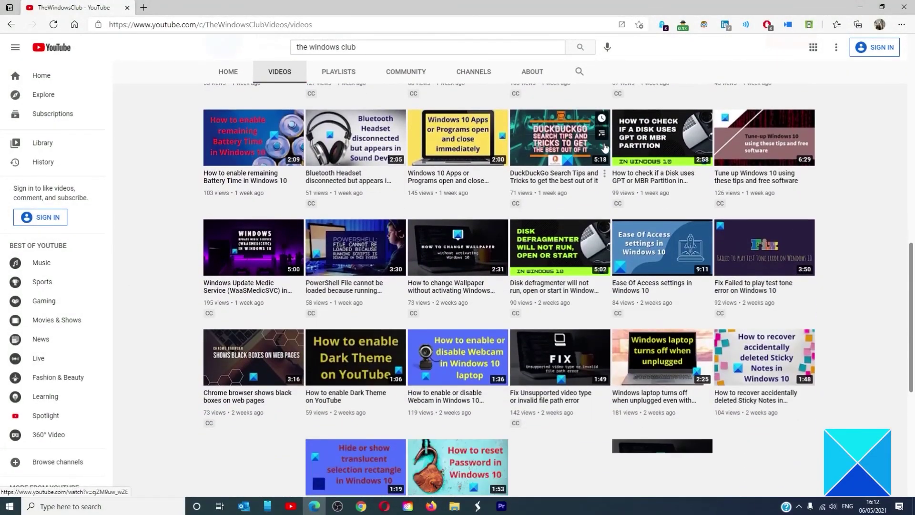
{"action": "scroll", "coordinate": [604, 147], "scroll_direction": "up", "scroll_amount": 10}
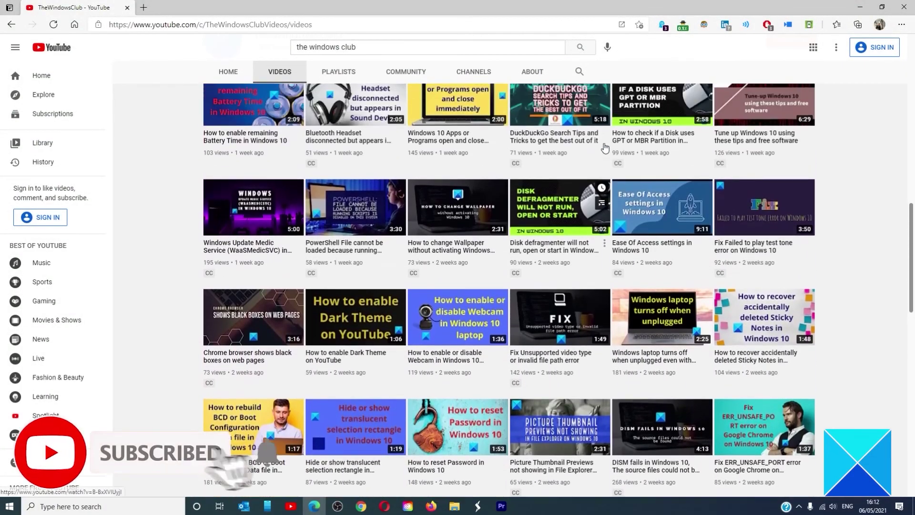
{"action": "scroll", "coordinate": [604, 147], "scroll_direction": "up", "scroll_amount": 7}
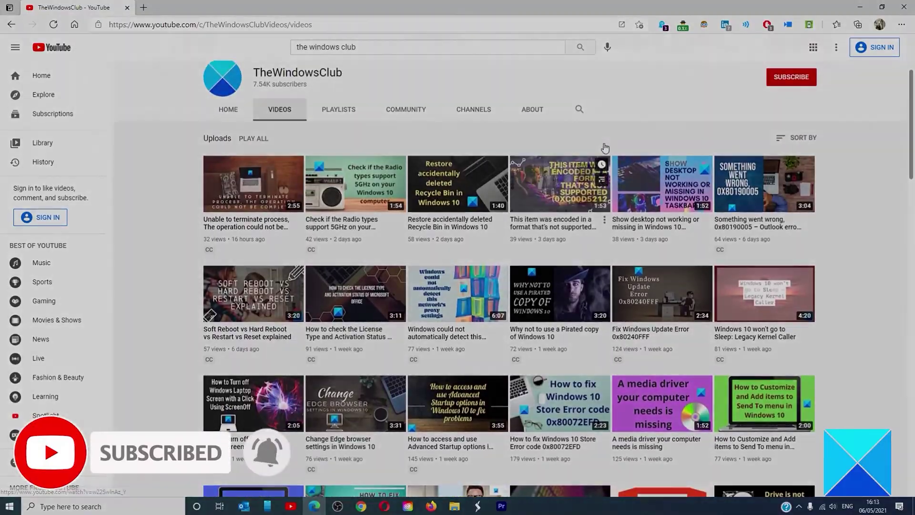